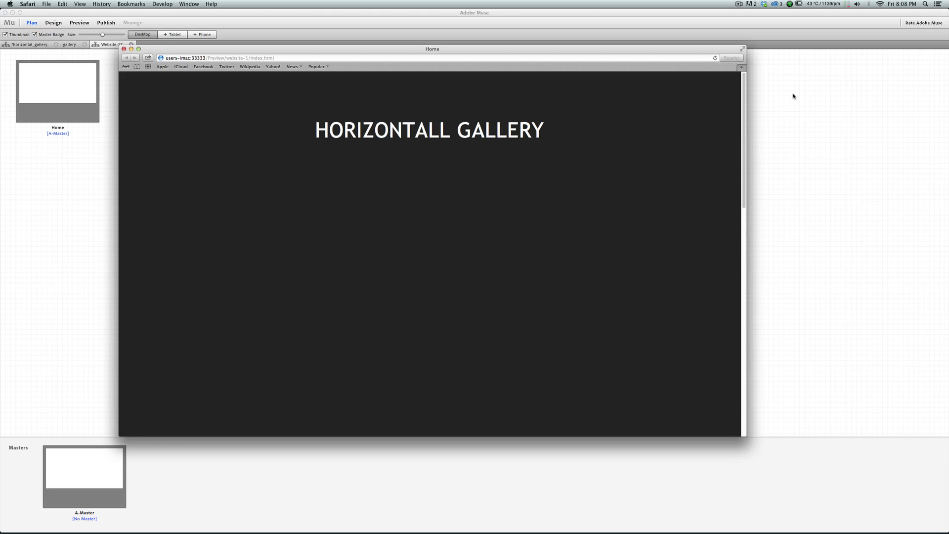
# Scroll the Safari preview to watch the cork-board photos slide past the HORIZONTALL GALLERY title
pyautogui.moveTo(742, 86); pyautogui.dragTo(748, 250)
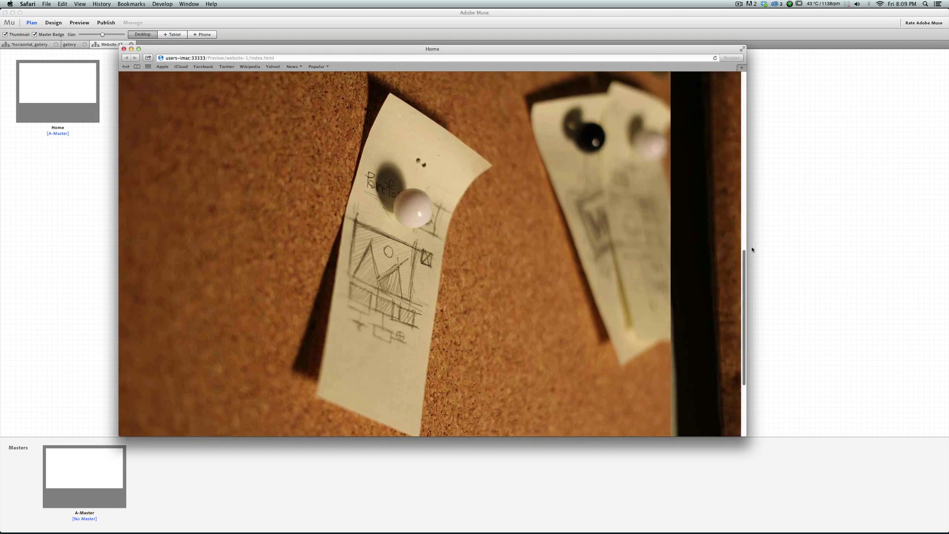
# Quit Safari, open the Home page, and set its Page Properties Min Height to 3000 px
pyautogui.press('super+q')
pyautogui.doubleClick(53, 90)
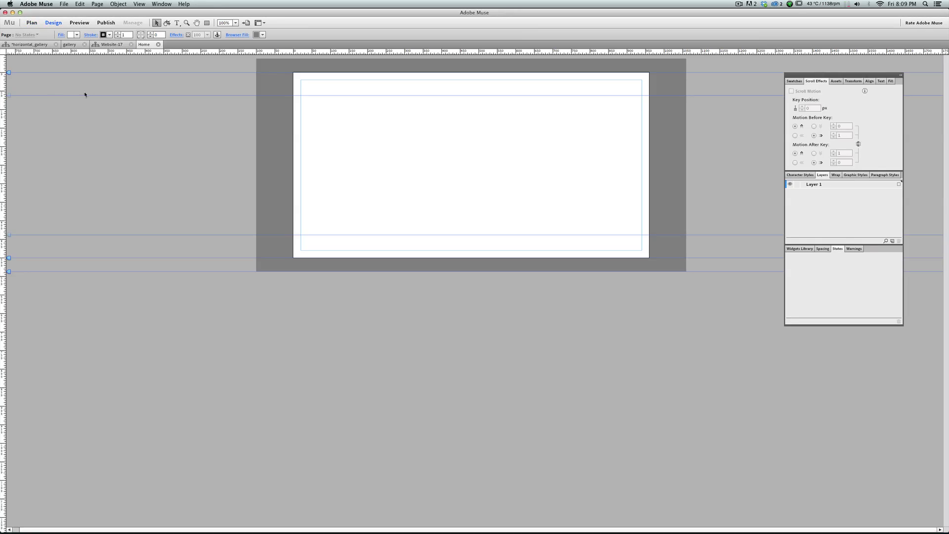
pyautogui.rightClick(334, 142)
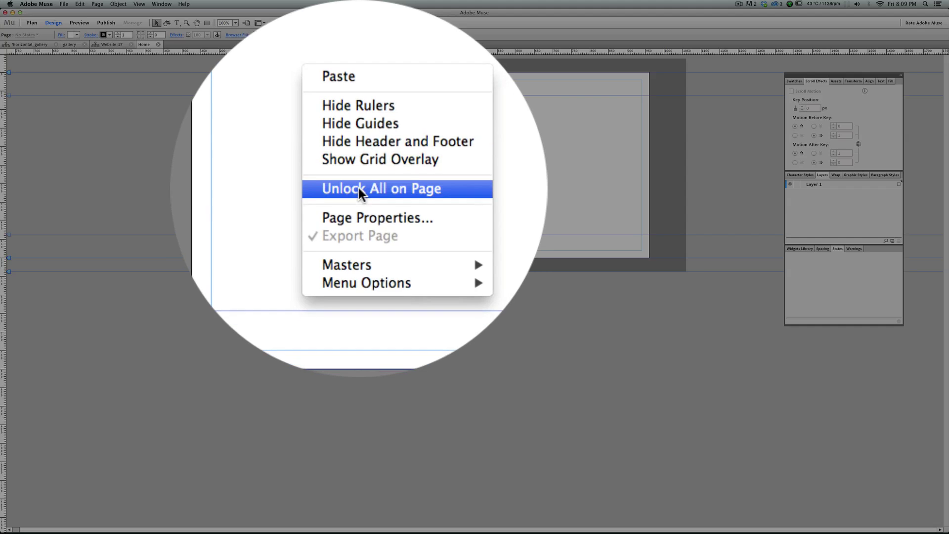
pyautogui.click(365, 199)
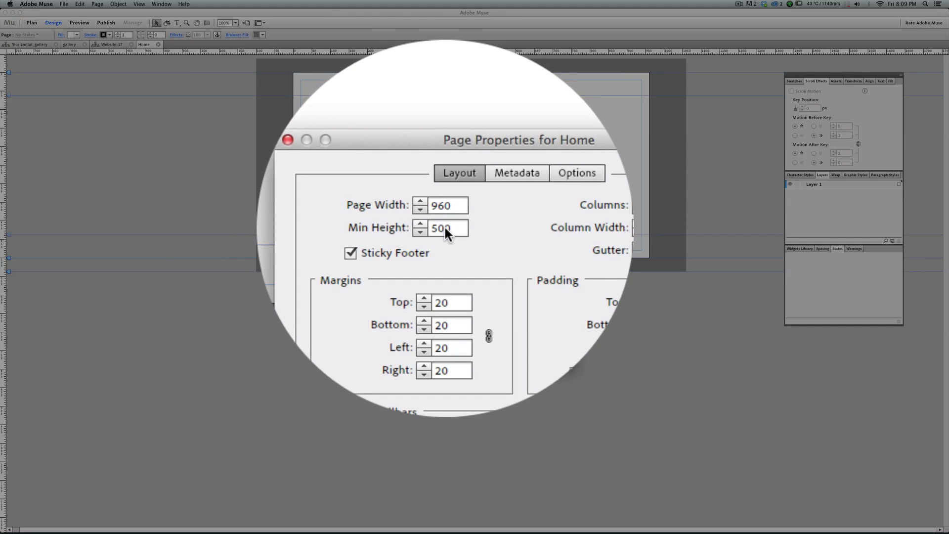
pyautogui.click(440, 228)
pyautogui.doubleClick(439, 228)
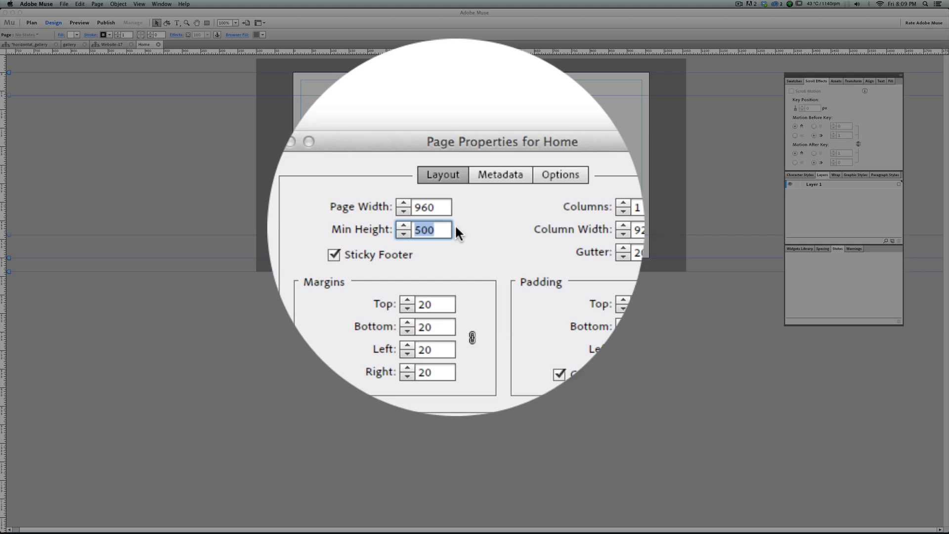
pyautogui.write('5000')
pyautogui.press('super+a')
pyautogui.write('3000')
pyautogui.click(554, 350)
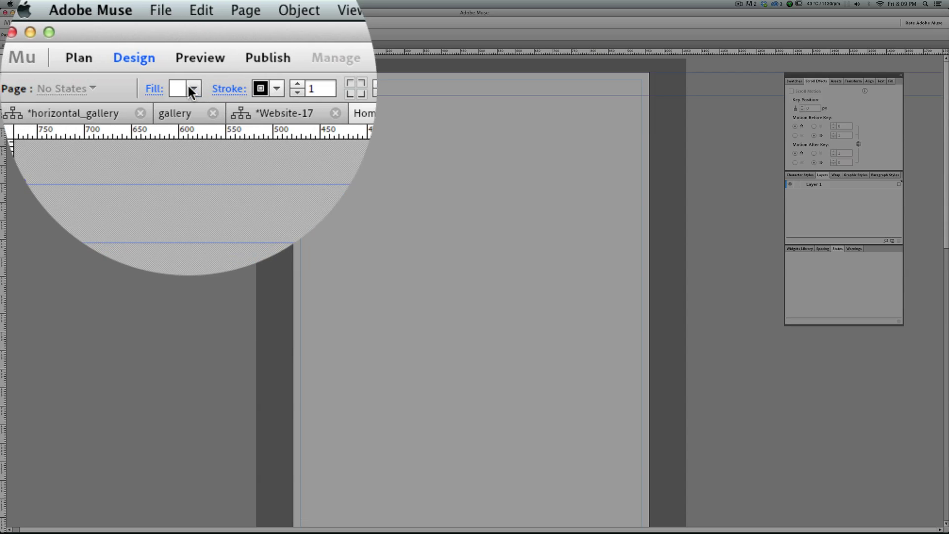
# Set the page's fill and stroke colours to None
pyautogui.click(76, 34)
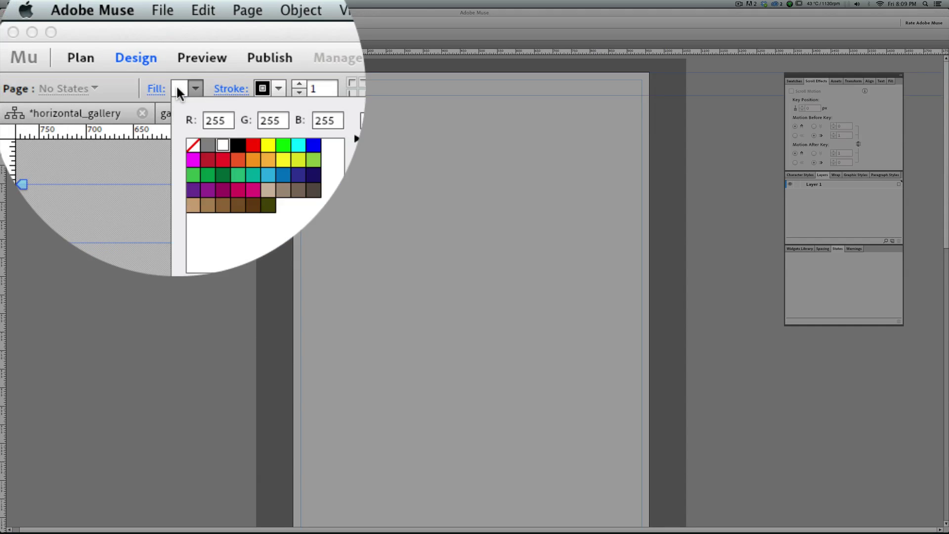
pyautogui.click(188, 142)
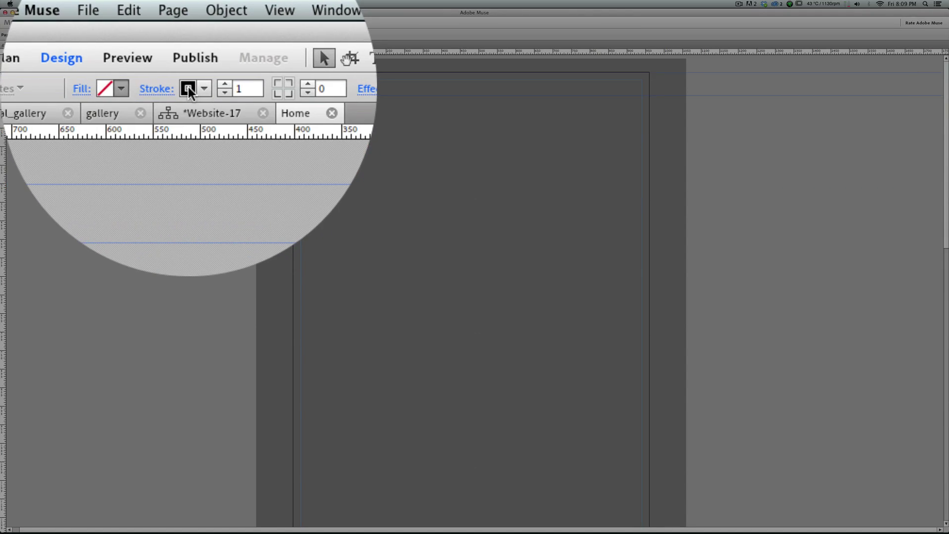
pyautogui.click(252, 89)
pyautogui.click(196, 145)
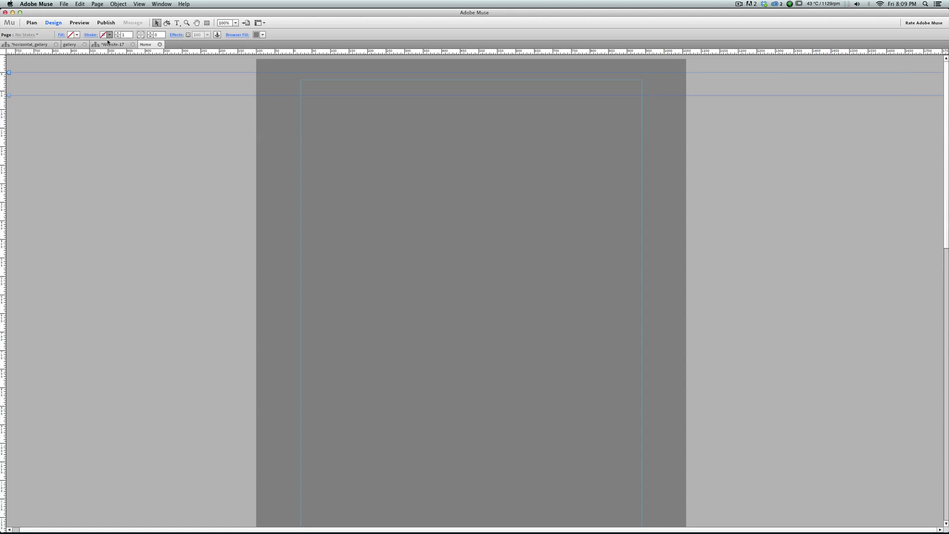
# Place cork-board photos 01.jpg–05.jpg, dropping each one at the same spot on the page
pyautogui.click(63, 4)
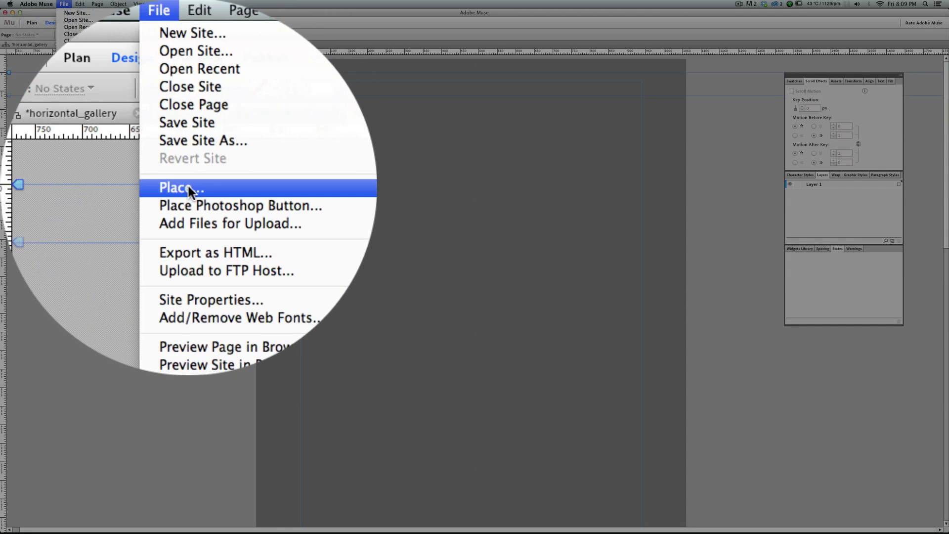
pyautogui.click(75, 72)
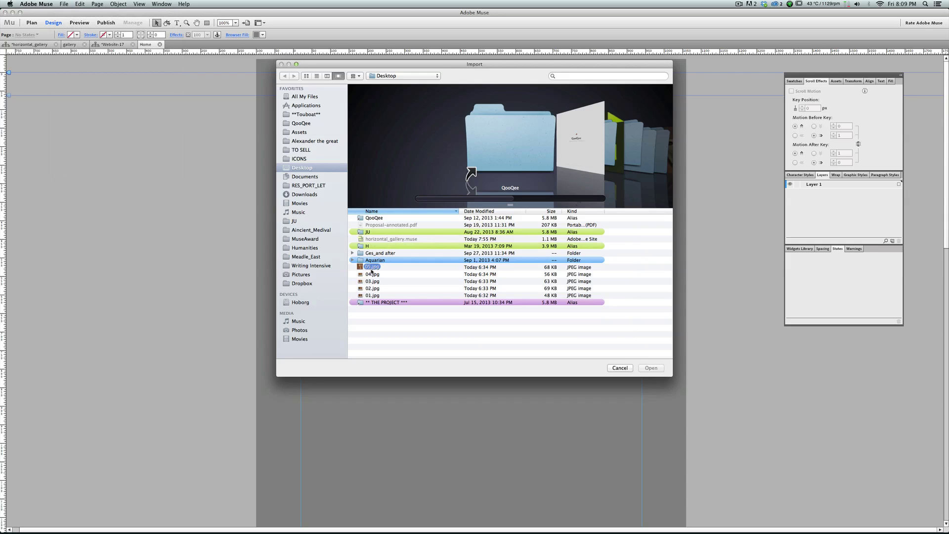
pyautogui.click(372, 296)
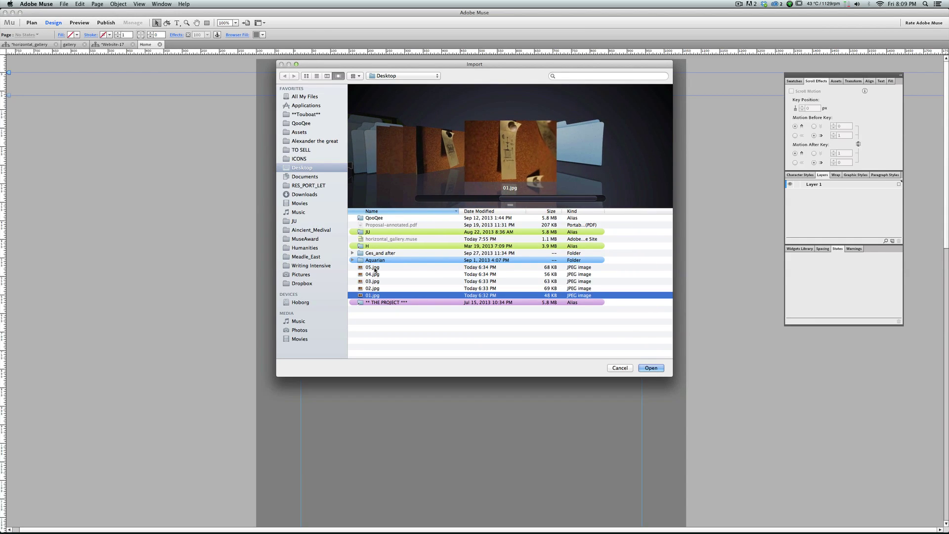
pyautogui.keyDown('shift'); pyautogui.click(372, 267); pyautogui.keyUp('shift')
pyautogui.click(651, 367)
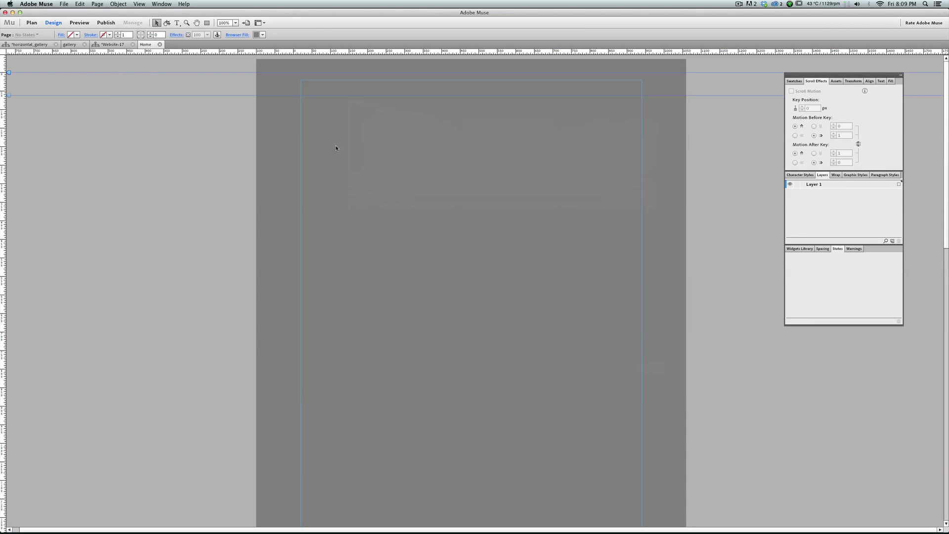
pyautogui.click(270, 128)
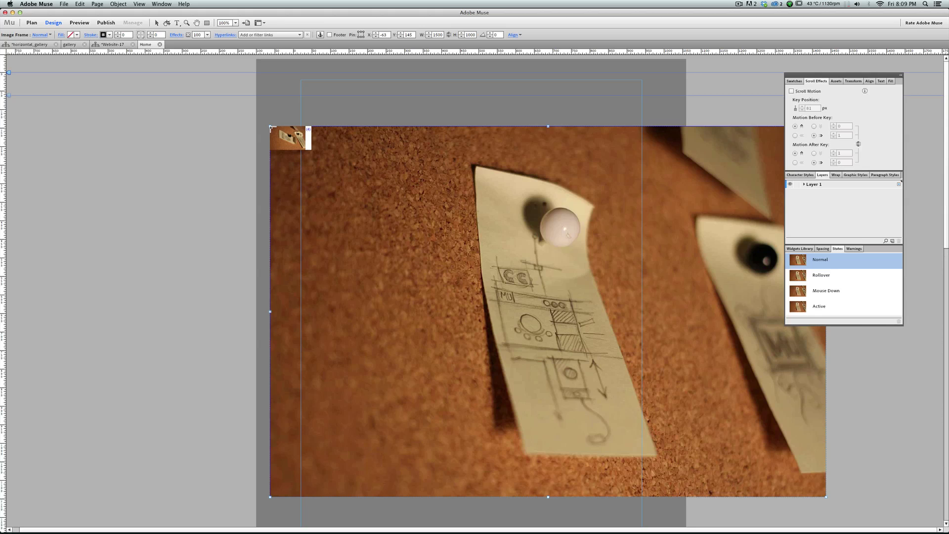
pyautogui.click(271, 128)
pyautogui.click(270, 128)
pyautogui.click(271, 128)
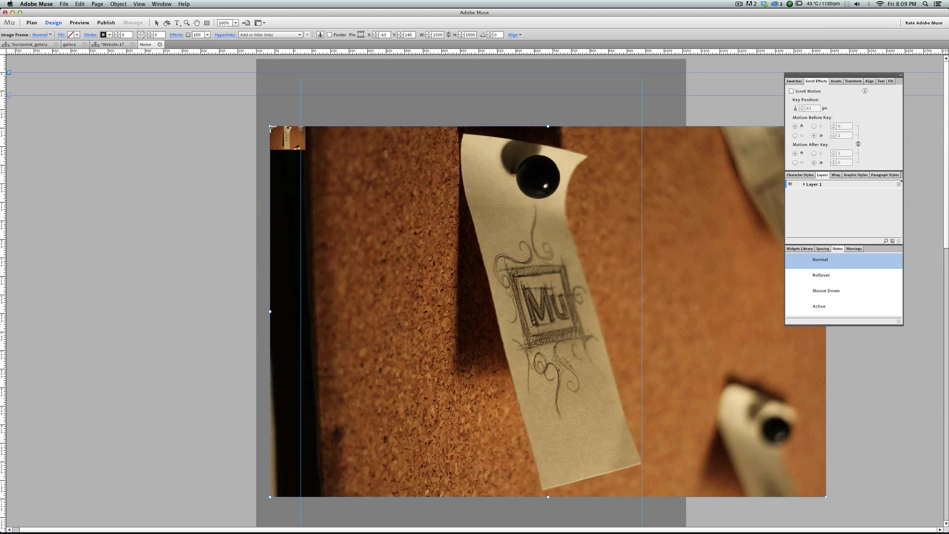
# Drop the last photo, select the stacked frames, and enable Scroll Motion with key position 181 px
pyautogui.click(270, 128)
pyautogui.moveTo(232, 122); pyautogui.dragTo(423, 240)
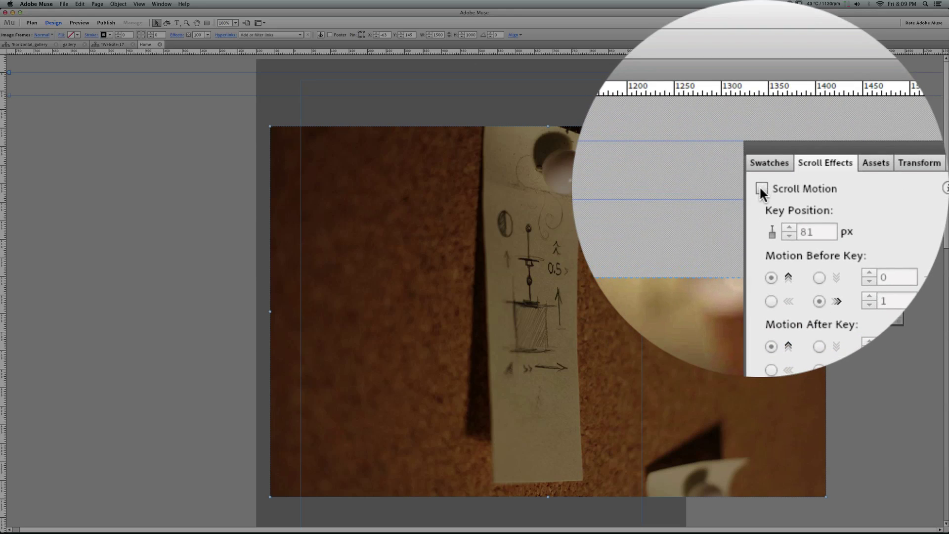
pyautogui.click(763, 188)
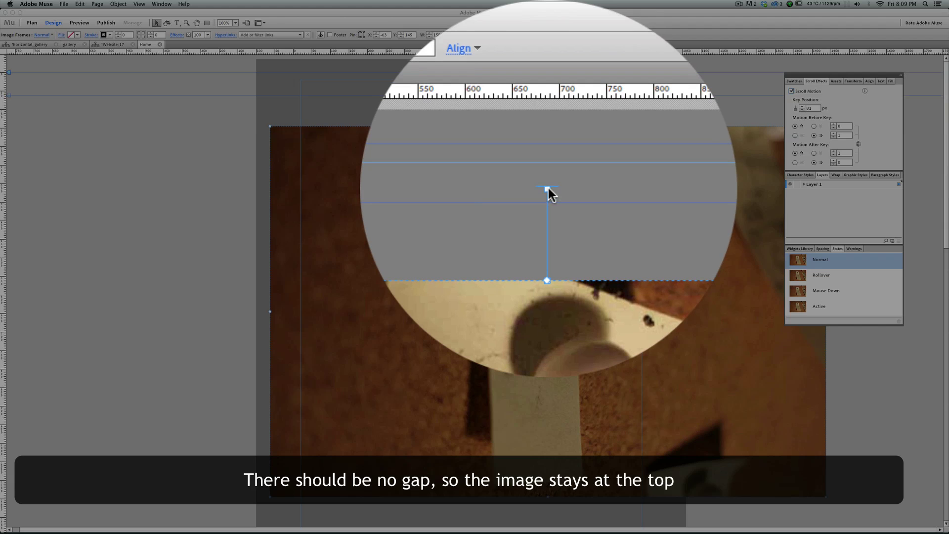
pyautogui.moveTo(547, 188); pyautogui.dragTo(553, 187)
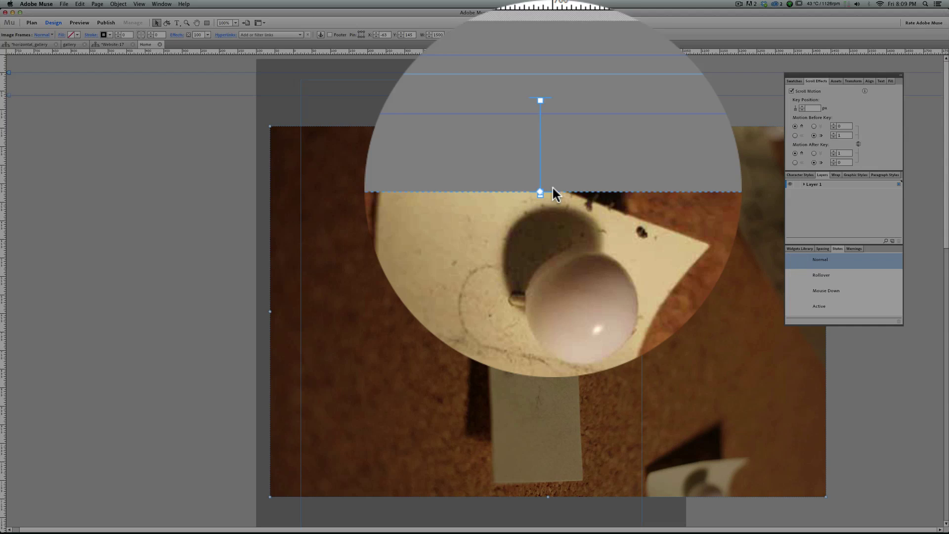
pyautogui.click(813, 107)
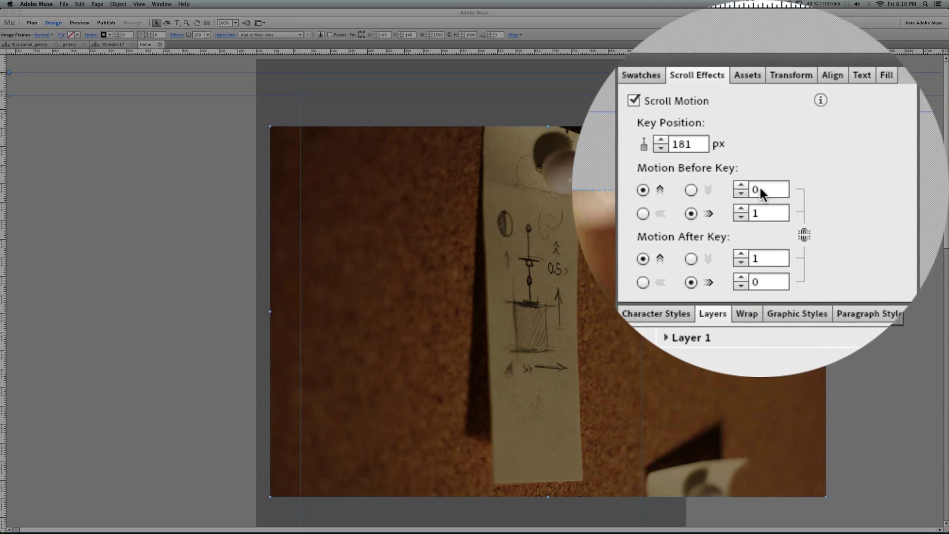
# Set the before-key horizontal motion speed to 5 leftward, then deselect and scroll the Safari preview
pyautogui.moveTo(760, 188)
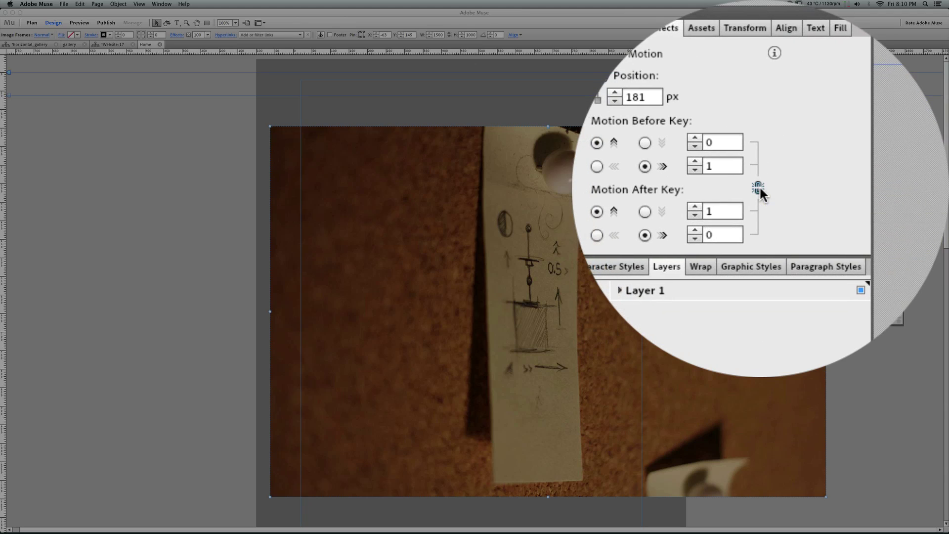
pyautogui.click(759, 185)
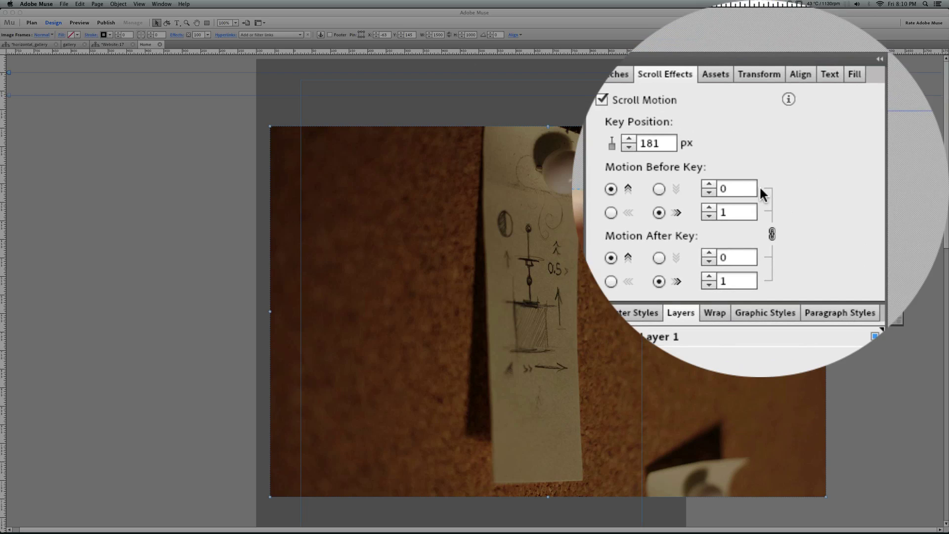
pyautogui.click(759, 185)
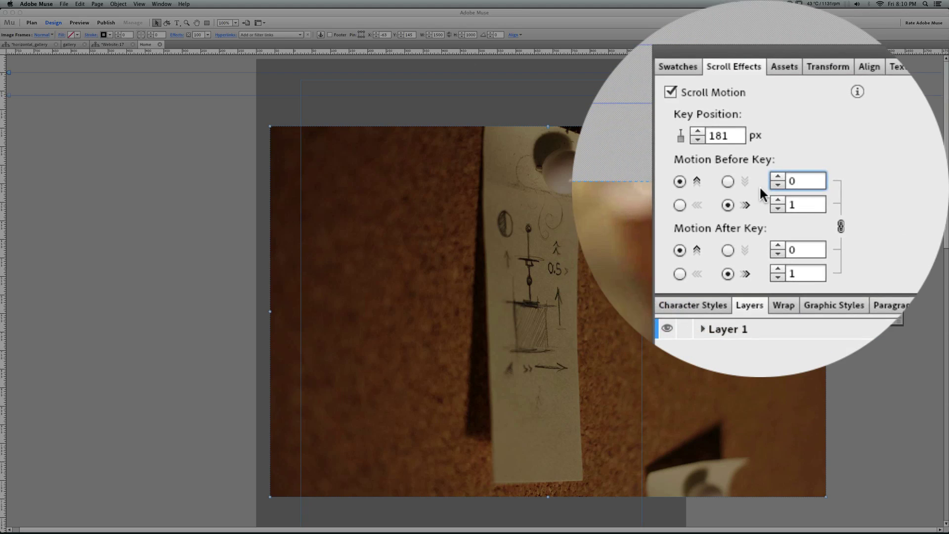
pyautogui.press('Tab')
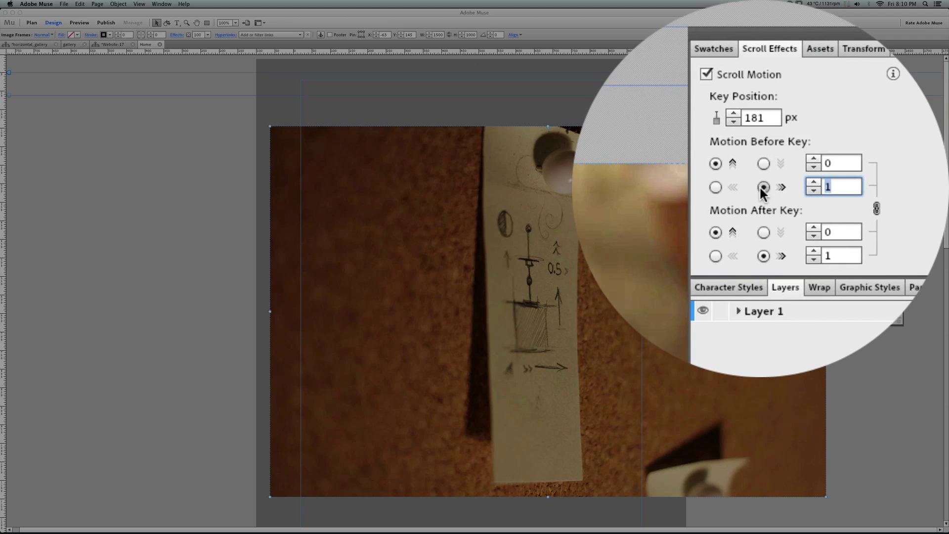
pyautogui.click(759, 185)
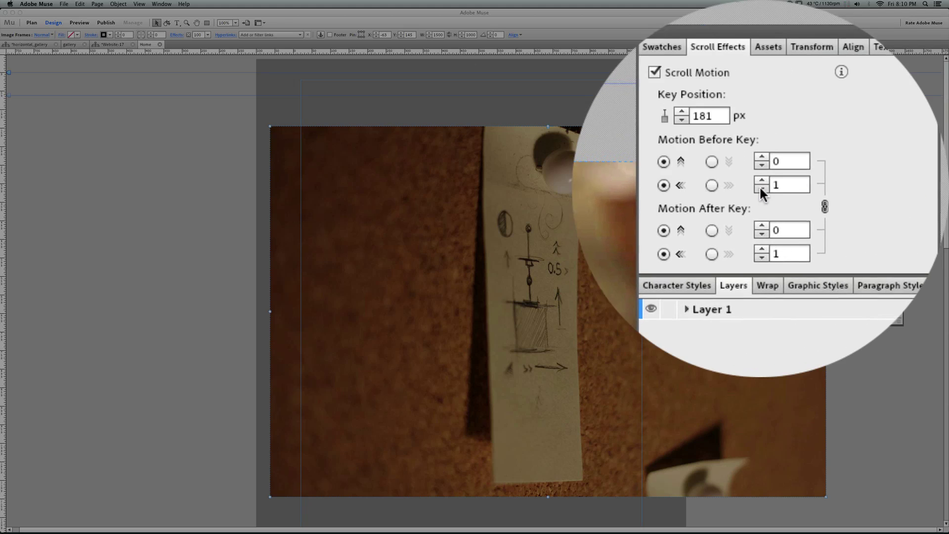
pyautogui.doubleClick(759, 185)
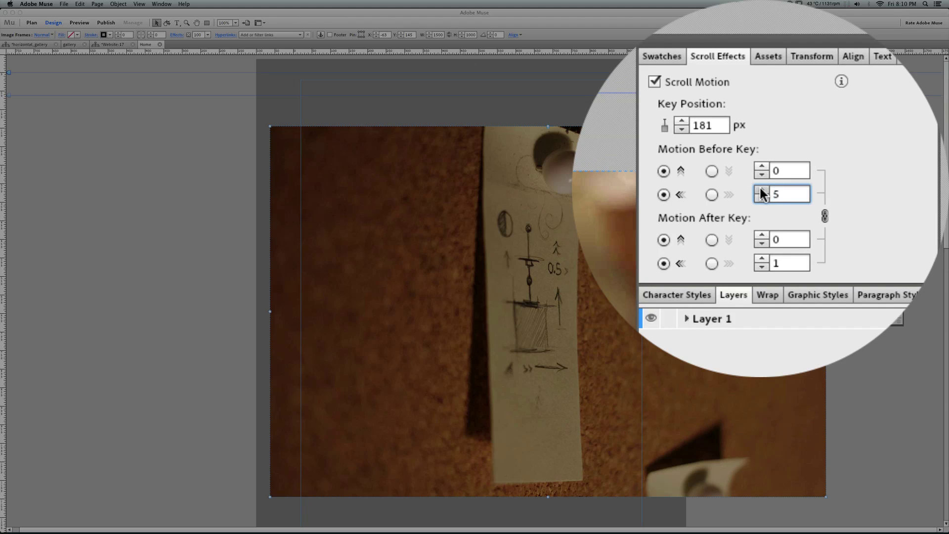
pyautogui.press('Return')
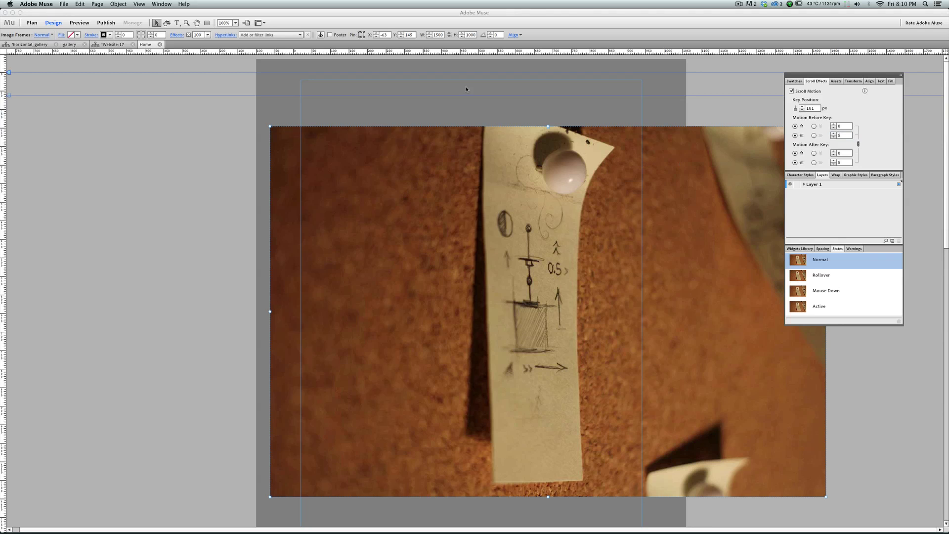
pyautogui.click(466, 89)
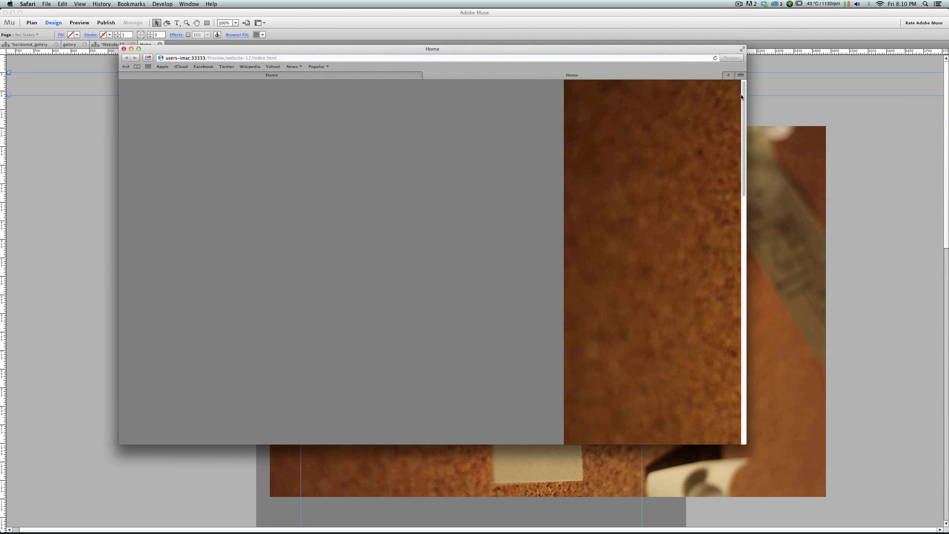
pyautogui.moveTo(742, 97); pyautogui.dragTo(741, 124)
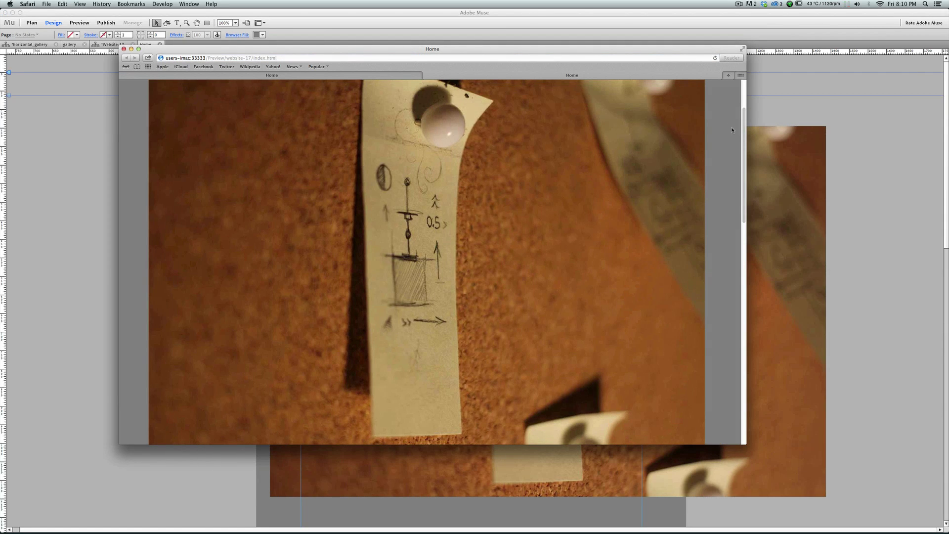
# Move the sketch-note image down, check the preview, then drag it back up to Y 388
pyautogui.click(89, 201)
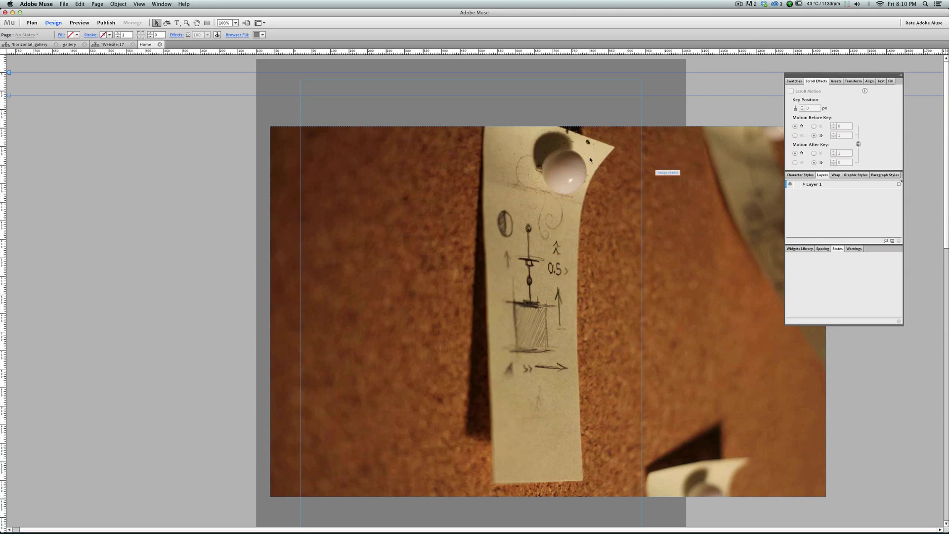
pyautogui.moveTo(590, 159)
pyautogui.mouseDown()
pyautogui.moveTo(536, 526)
pyautogui.moveTo(541, 489)
pyautogui.mouseUp()
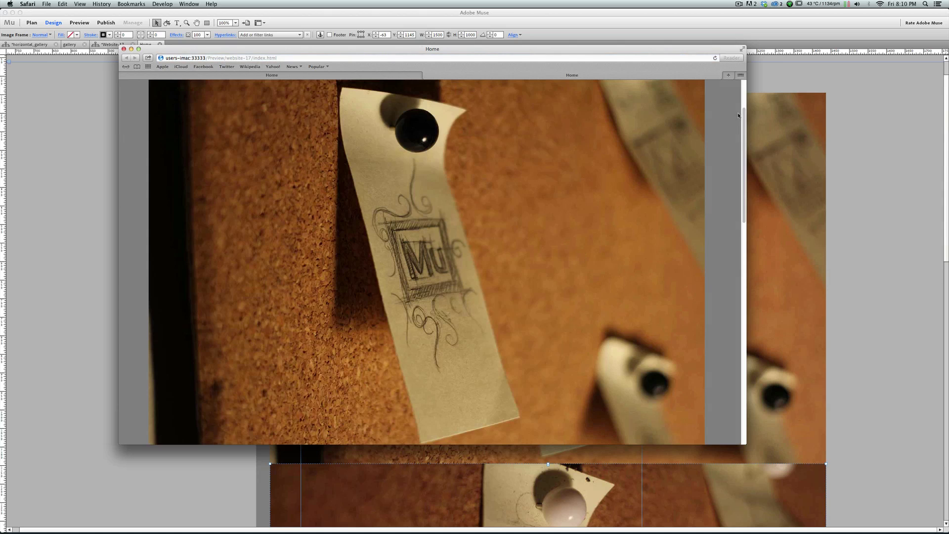
pyautogui.moveTo(742, 122)
pyautogui.mouseDown()
pyautogui.moveTo(737, 201)
pyautogui.moveTo(740, 141)
pyautogui.mouseUp()
pyautogui.click(868, 173)
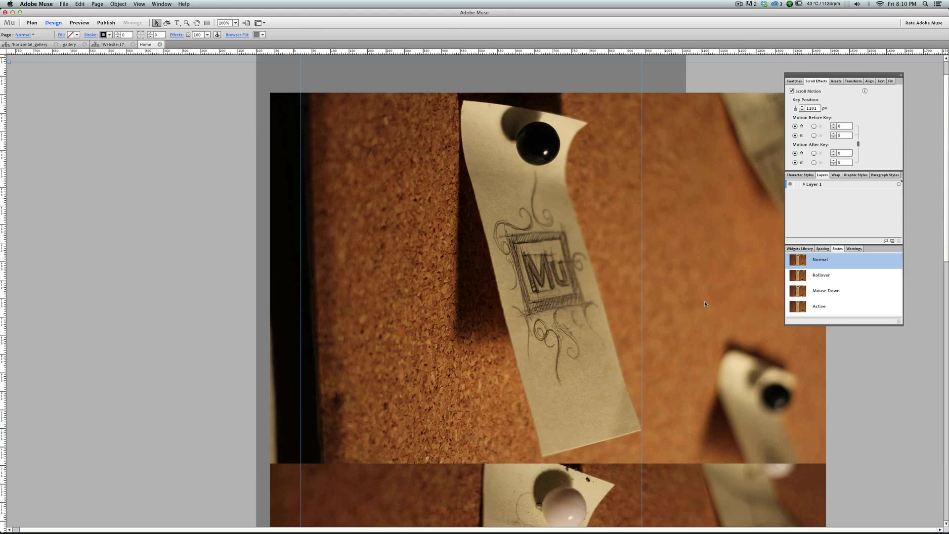
pyautogui.click(604, 441)
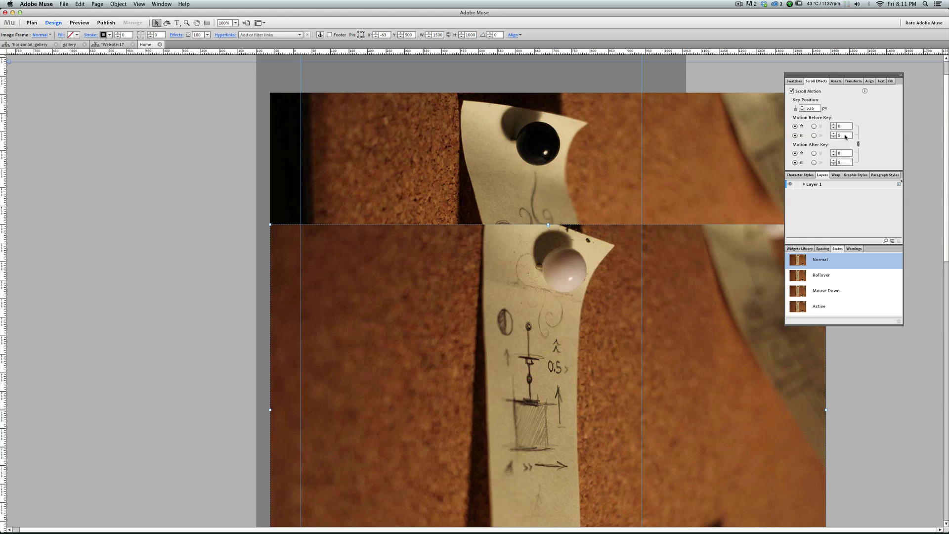
pyautogui.moveTo(514, 242); pyautogui.dragTo(506, 201)
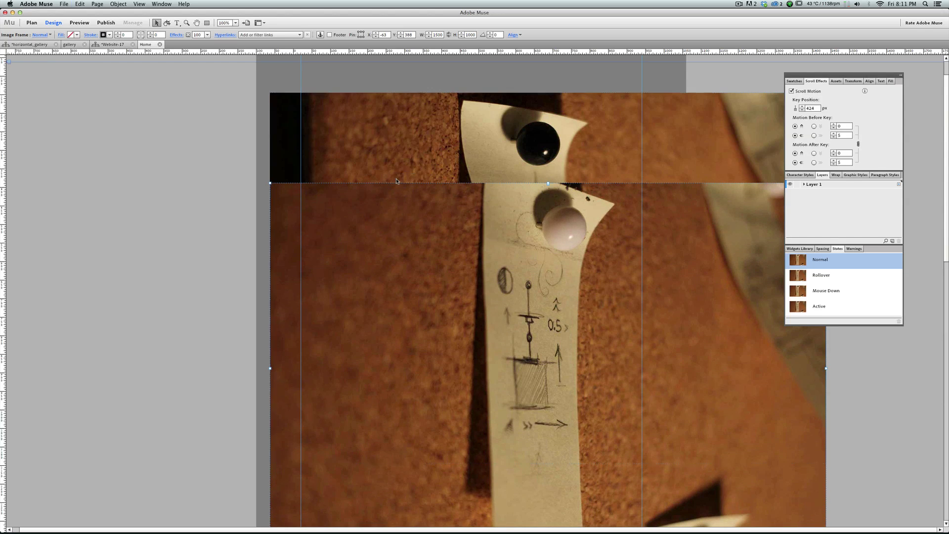
pyautogui.press('super+shift+e')
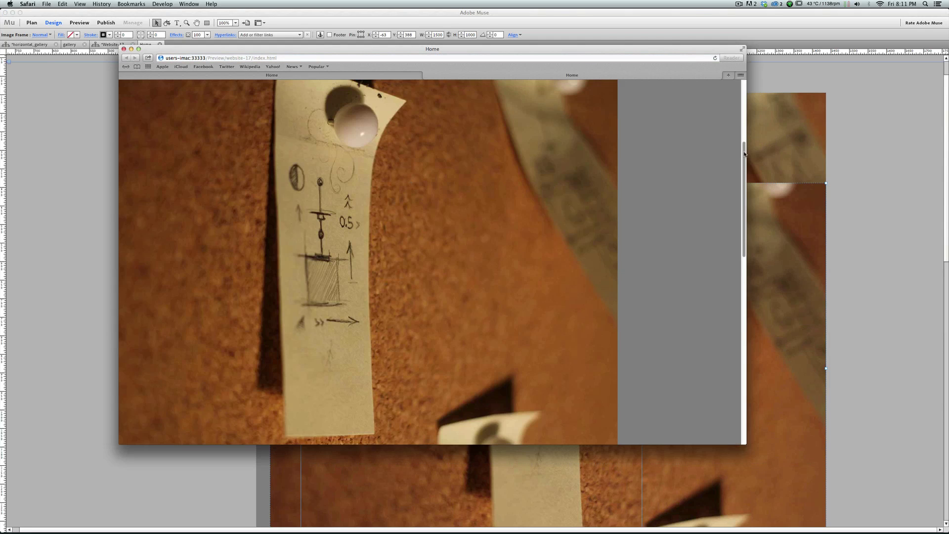
pyautogui.moveTo(744, 153); pyautogui.dragTo(733, 129)
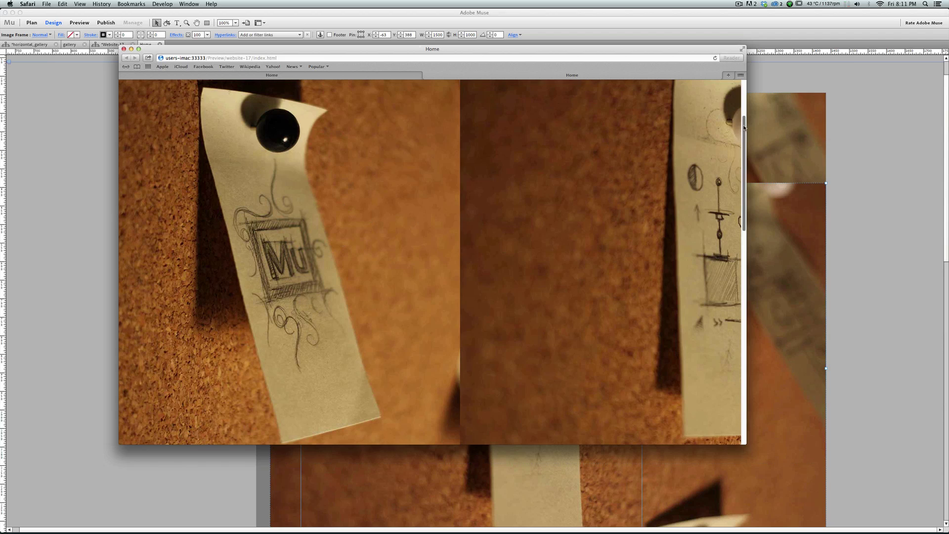
pyautogui.moveTo(744, 128); pyautogui.dragTo(727, 137)
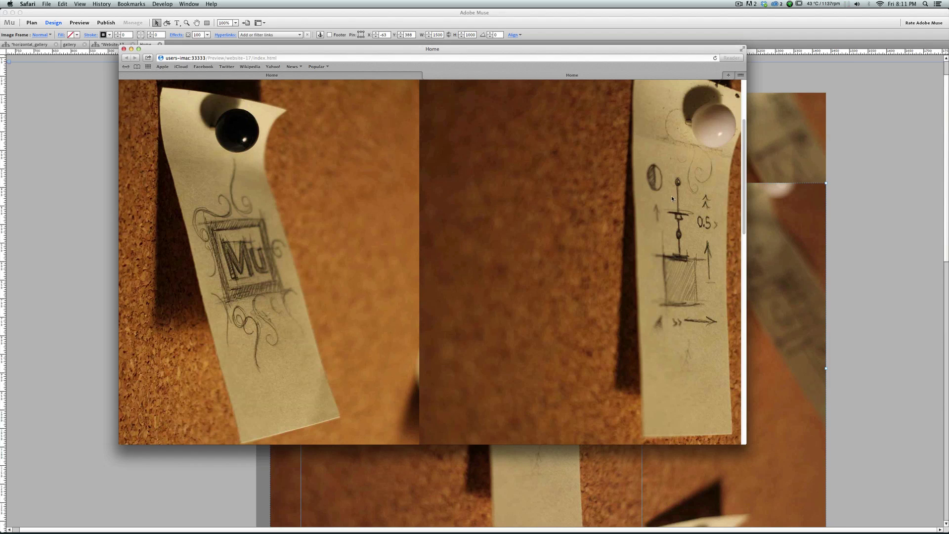
pyautogui.click(70, 221)
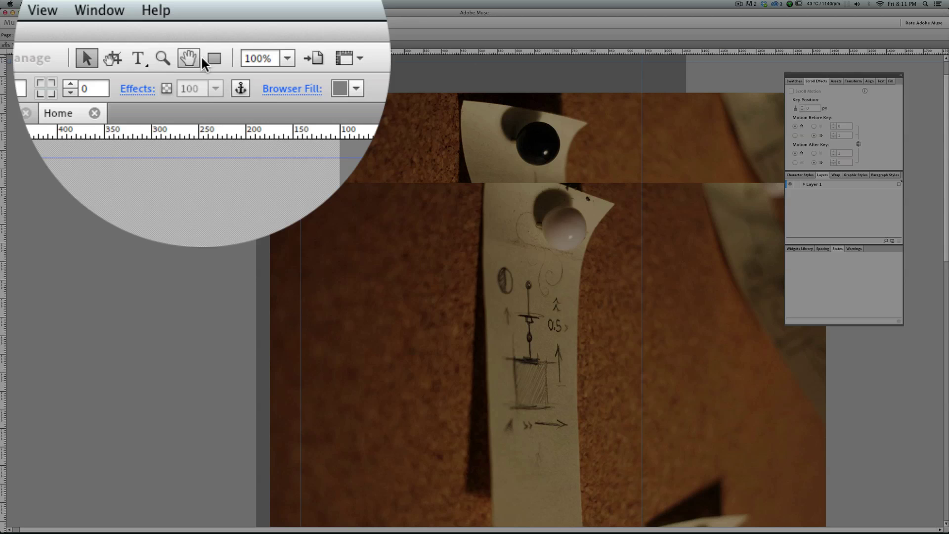
# Draw a white 79 × 243 rectangle, arrange it, and move it to Y 384 atop the sketch-note photo
pyautogui.click(207, 22)
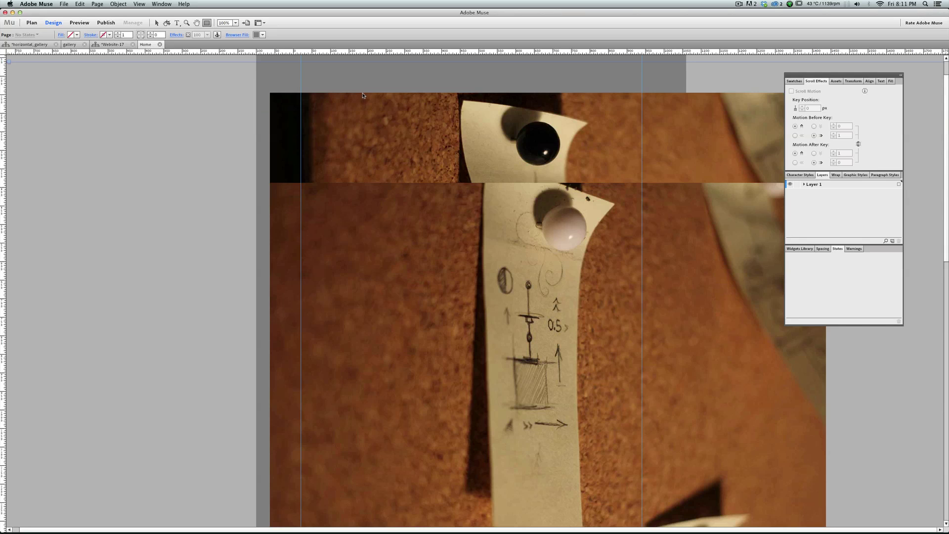
pyautogui.moveTo(362, 95); pyautogui.dragTo(393, 181)
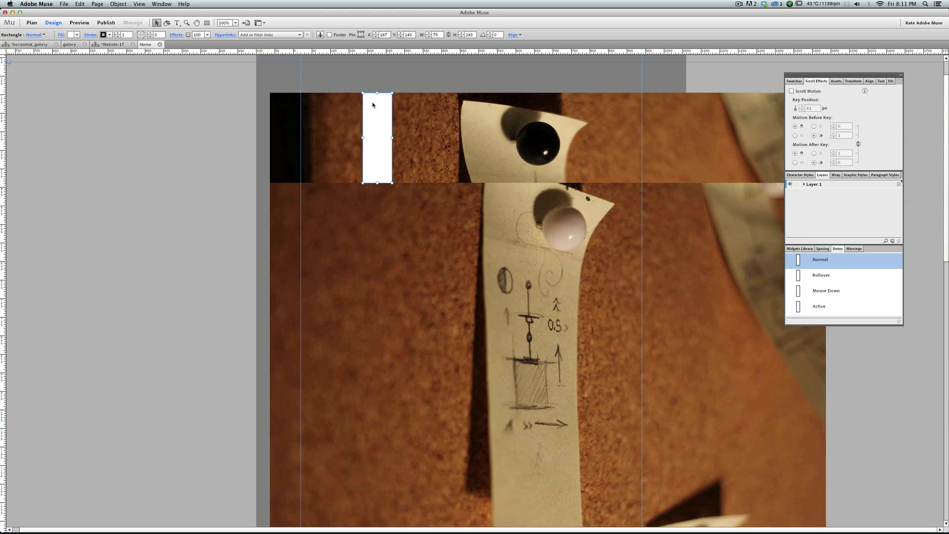
pyautogui.rightClick(375, 100)
pyautogui.click(388, 113)
pyautogui.moveTo(372, 99); pyautogui.dragTo(374, 193)
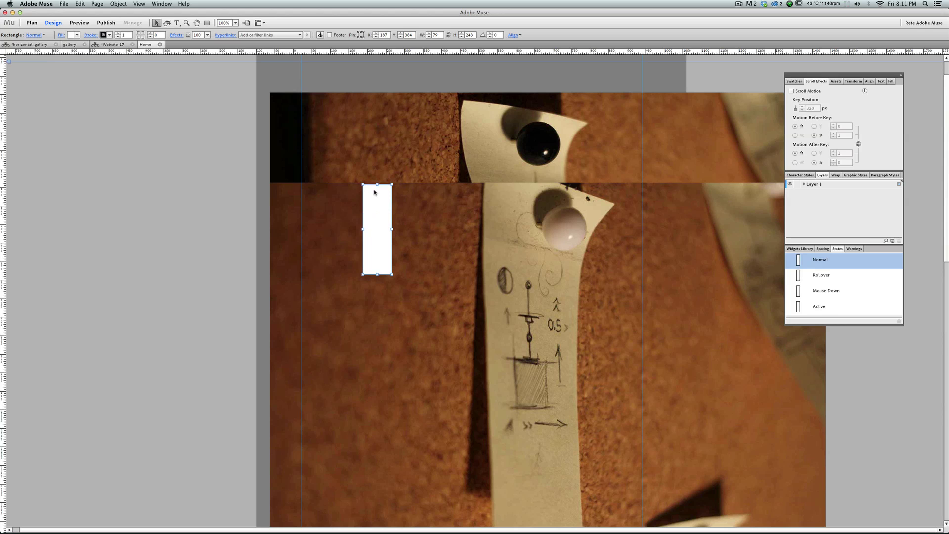
# Bring the Mu-note image to front and move it below the sketch strip
pyautogui.click(470, 142)
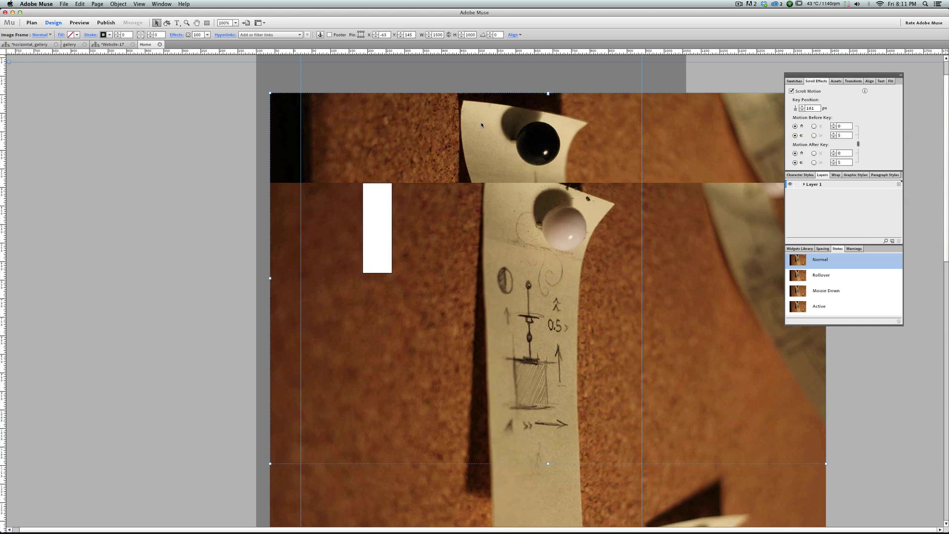
pyautogui.rightClick(482, 123)
pyautogui.moveTo(500, 148)
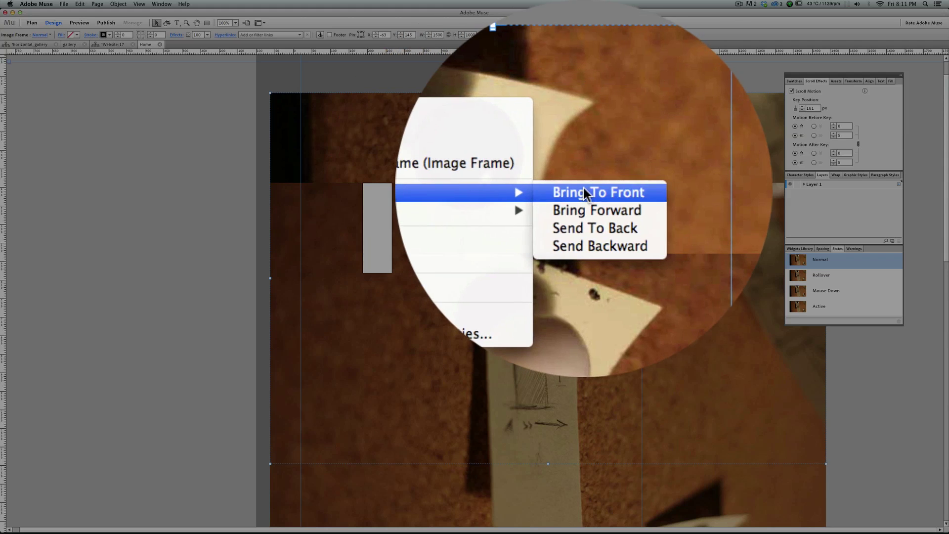
pyautogui.click(582, 193)
pyautogui.moveTo(453, 116); pyautogui.dragTo(460, 293)
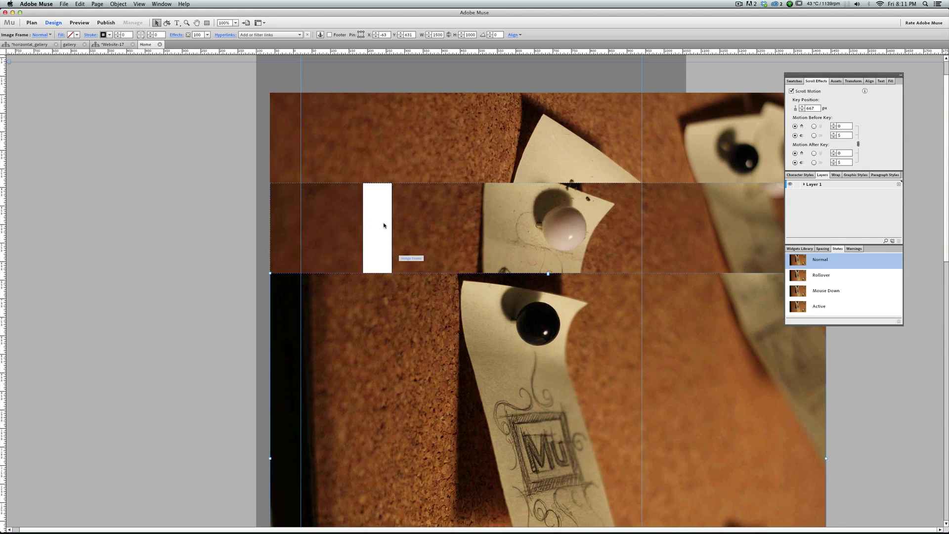
# Bring the white rectangle to front and move it down to the Mu-note image's top
pyautogui.click(384, 206)
pyautogui.rightClick(382, 200)
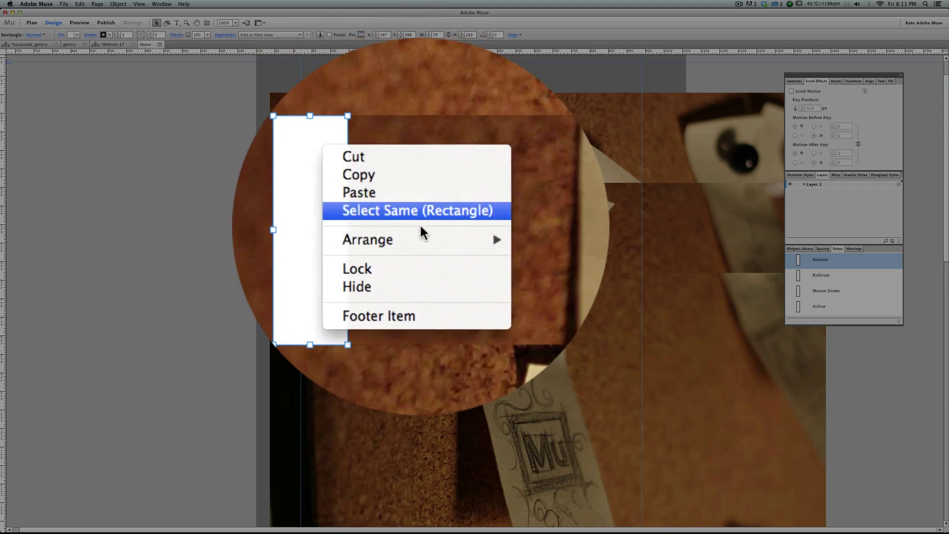
pyautogui.moveTo(434, 227)
pyautogui.click(471, 229)
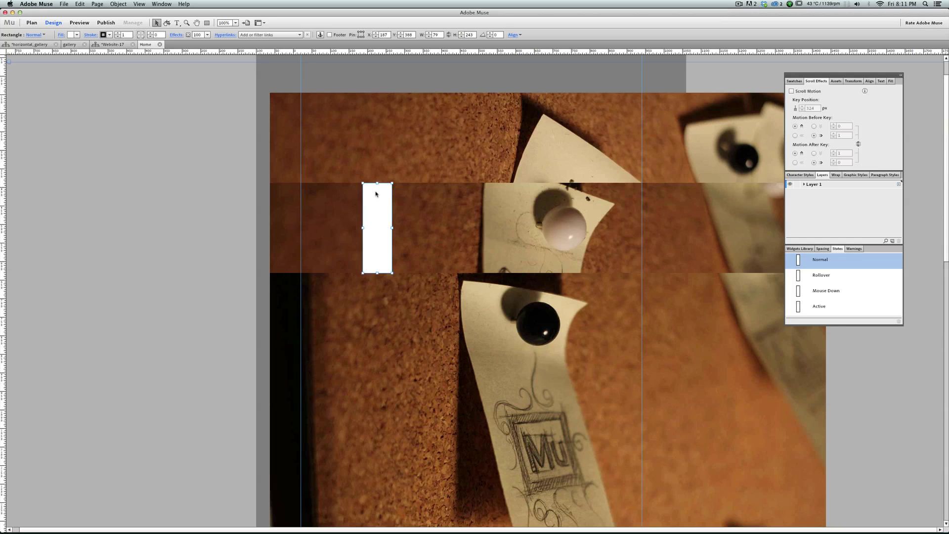
pyautogui.moveTo(377, 191); pyautogui.dragTo(378, 287)
# Bring the next cork image to front below the Mu-note strip, with the white rectangle following to its top
pyautogui.rightClick(449, 122)
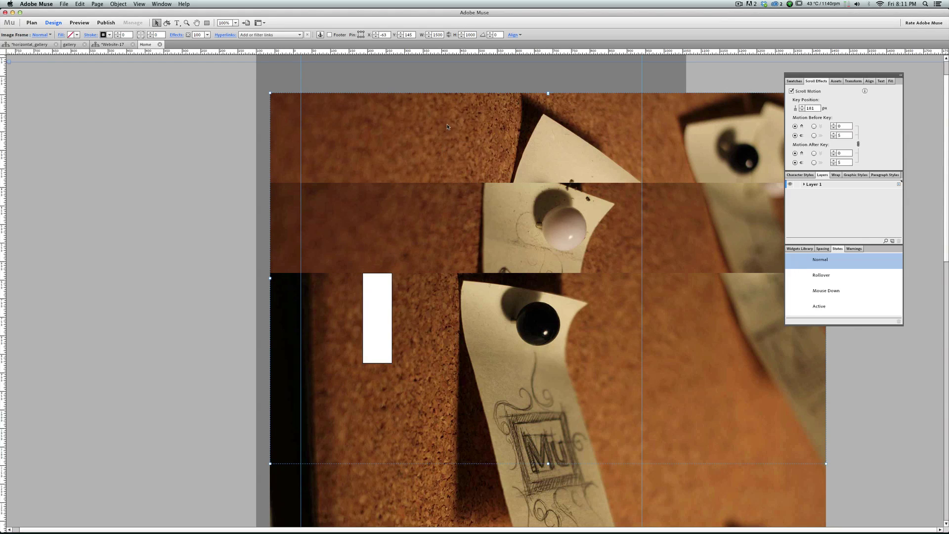
pyautogui.click(548, 159)
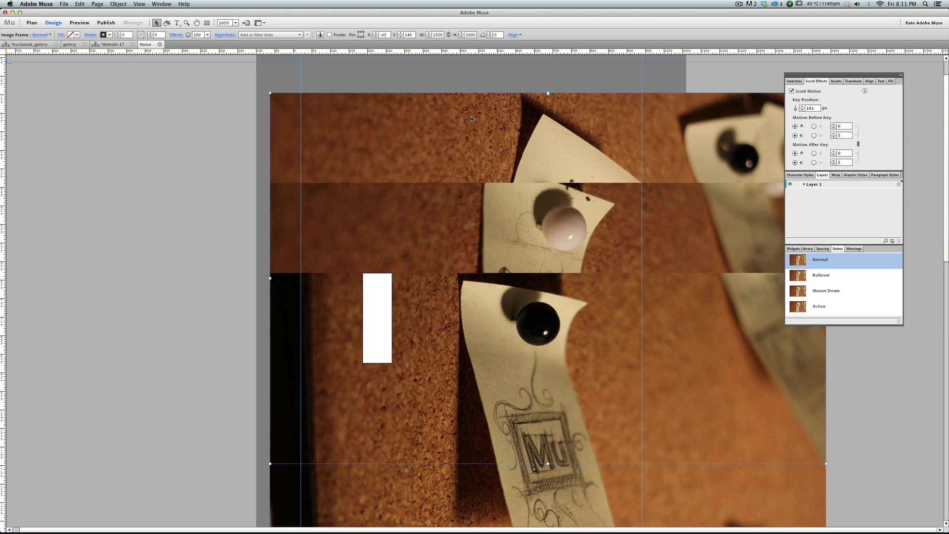
pyautogui.moveTo(400, 133); pyautogui.dragTo(402, 379)
pyautogui.click(384, 299)
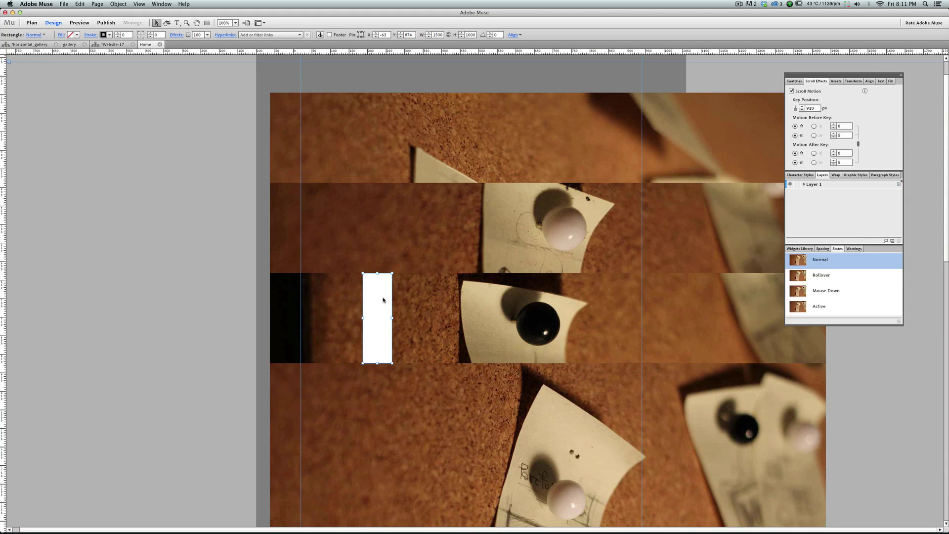
pyautogui.rightClick(382, 288)
pyautogui.moveTo(407, 324)
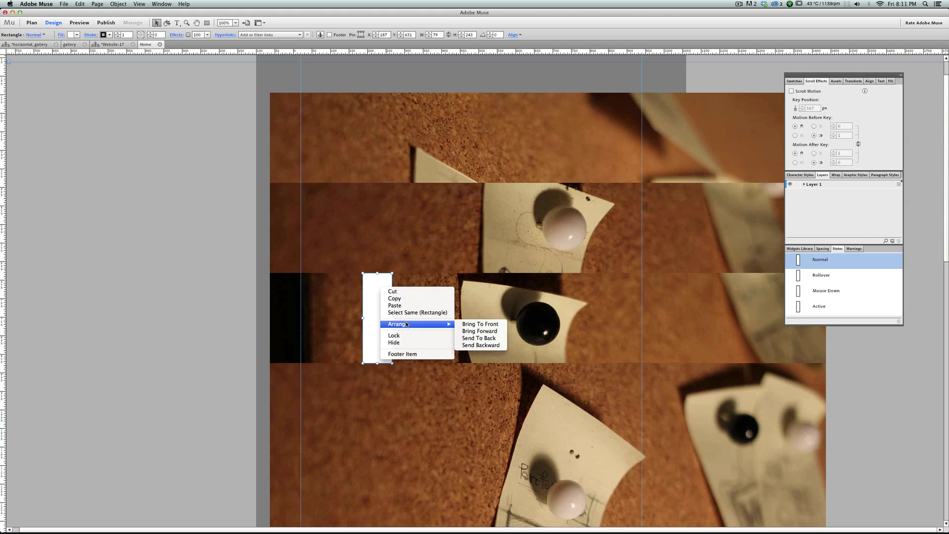
pyautogui.click(476, 324)
pyautogui.moveTo(382, 289); pyautogui.dragTo(375, 380)
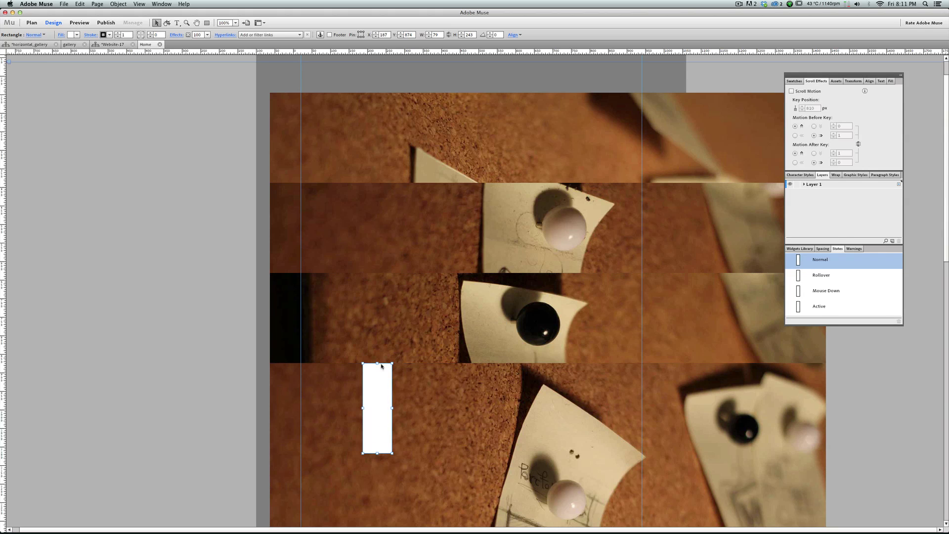
# Bring the remaining top cork image to the front of the stack
pyautogui.rightClick(465, 149)
pyautogui.moveTo(524, 165)
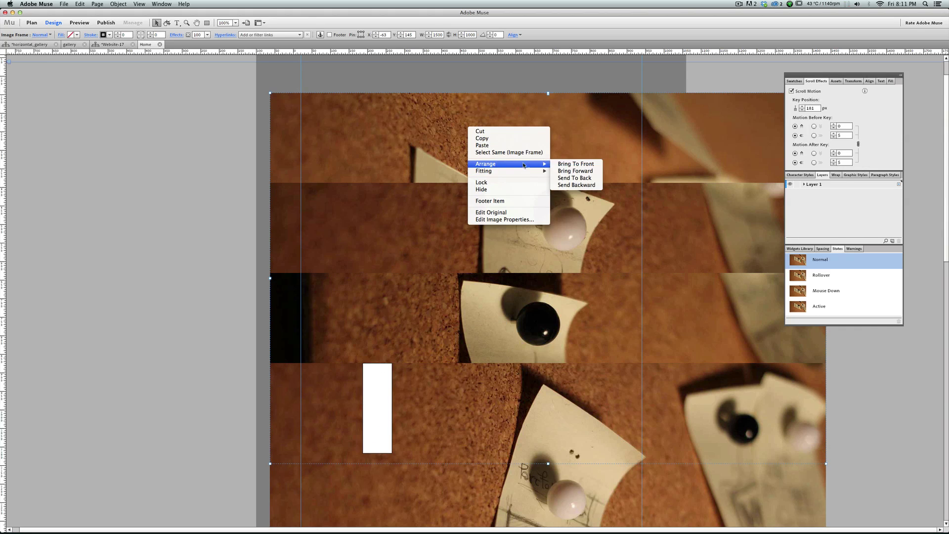
pyautogui.click(573, 164)
# Drag the last cork image to the stack's bottom, deselect, and scroll the preview to watch strips slide
pyautogui.moveTo(428, 110); pyautogui.dragTo(428, 473)
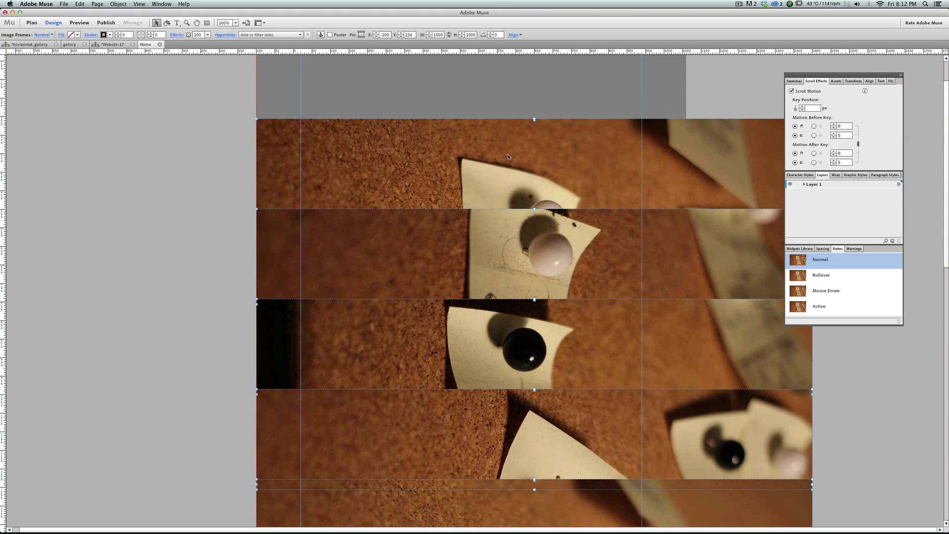
pyautogui.click(273, 112)
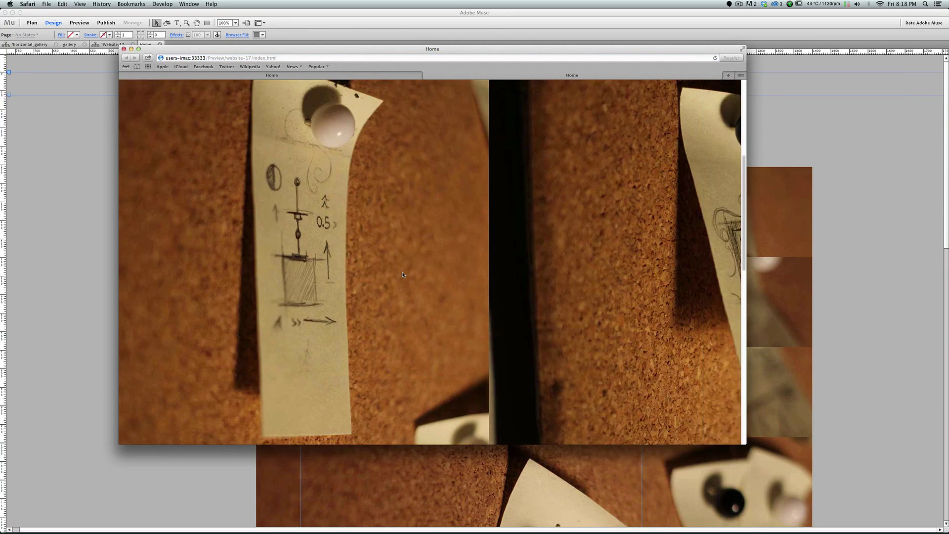
pyautogui.hscroll(10, 403, 275)
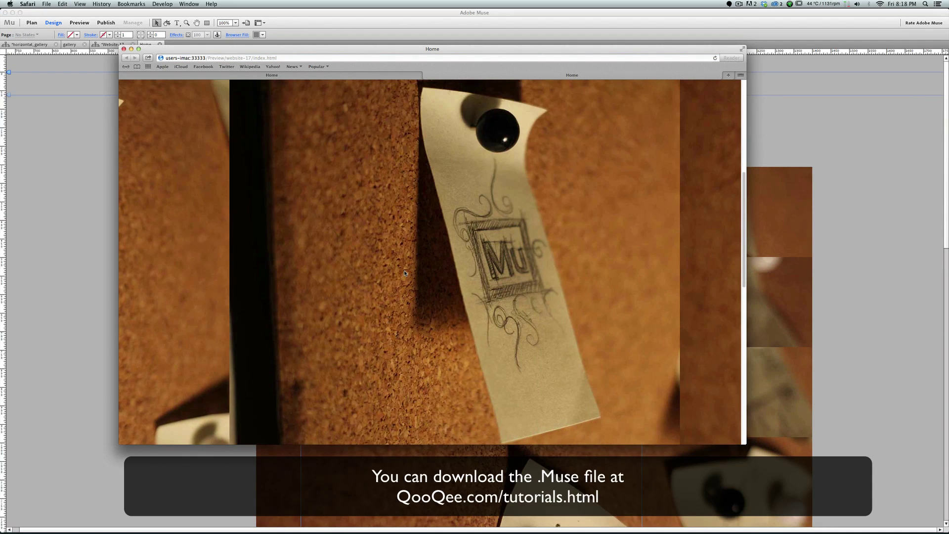
pyautogui.hscroll(5, 405, 273)
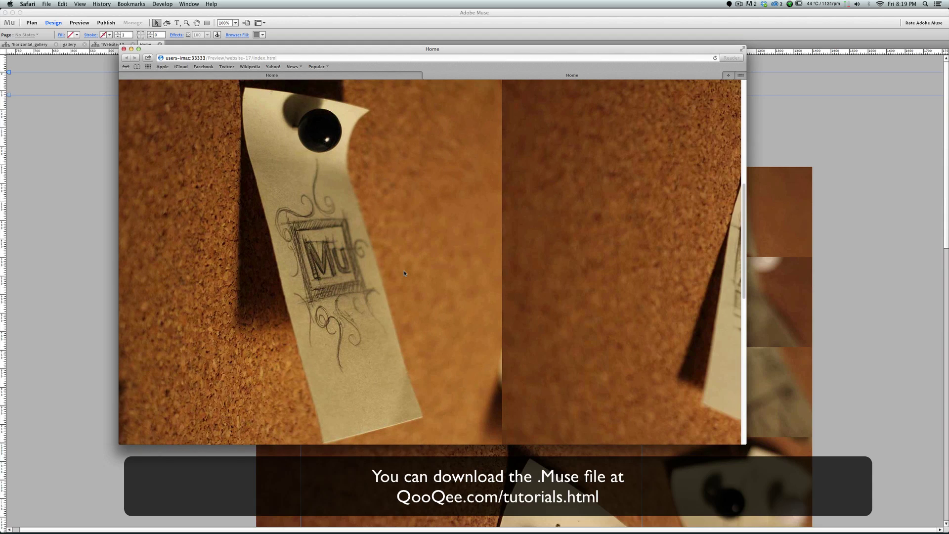